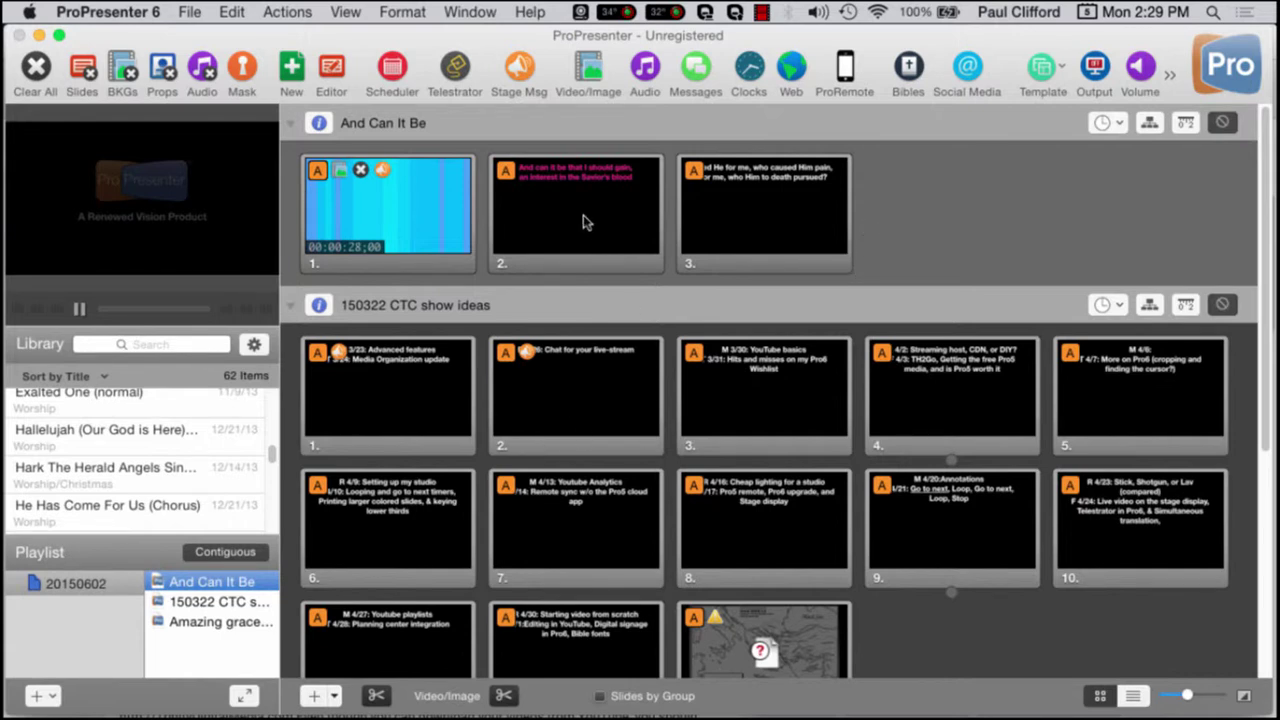
Open the first And Can It Be slide in the slide editor and nudge its title box down
right_click(399, 220)
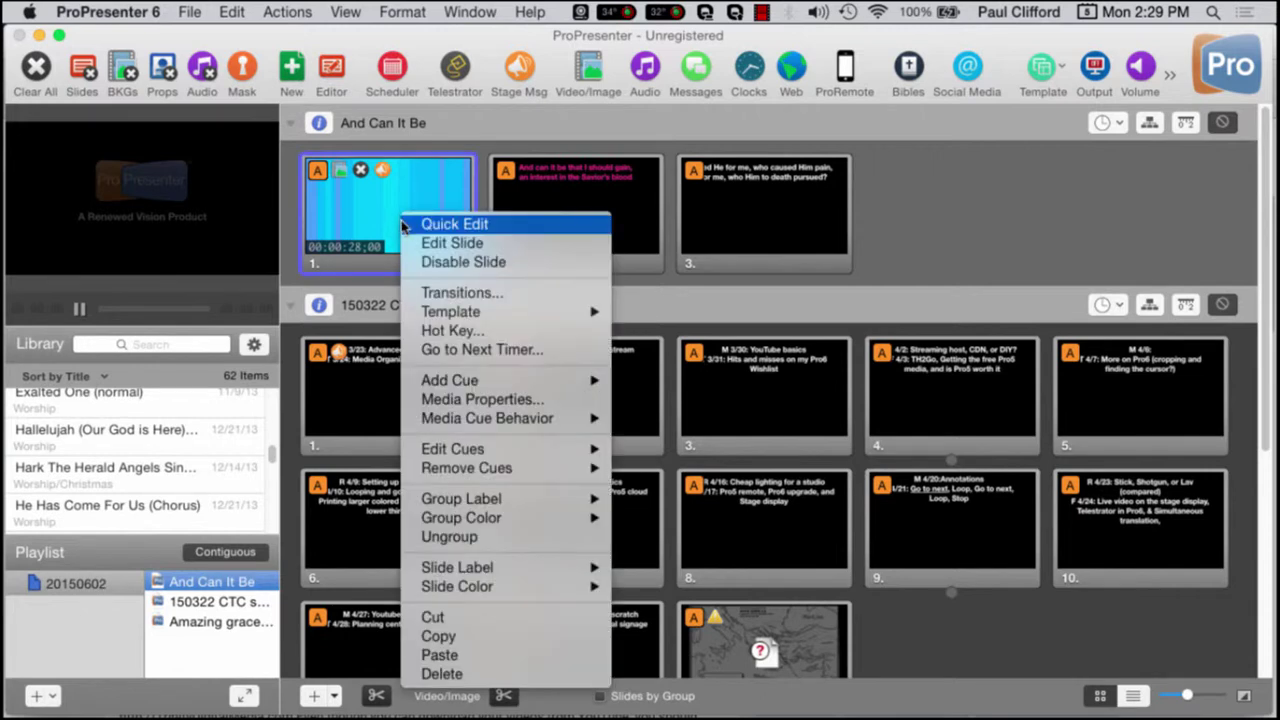
click(447, 244)
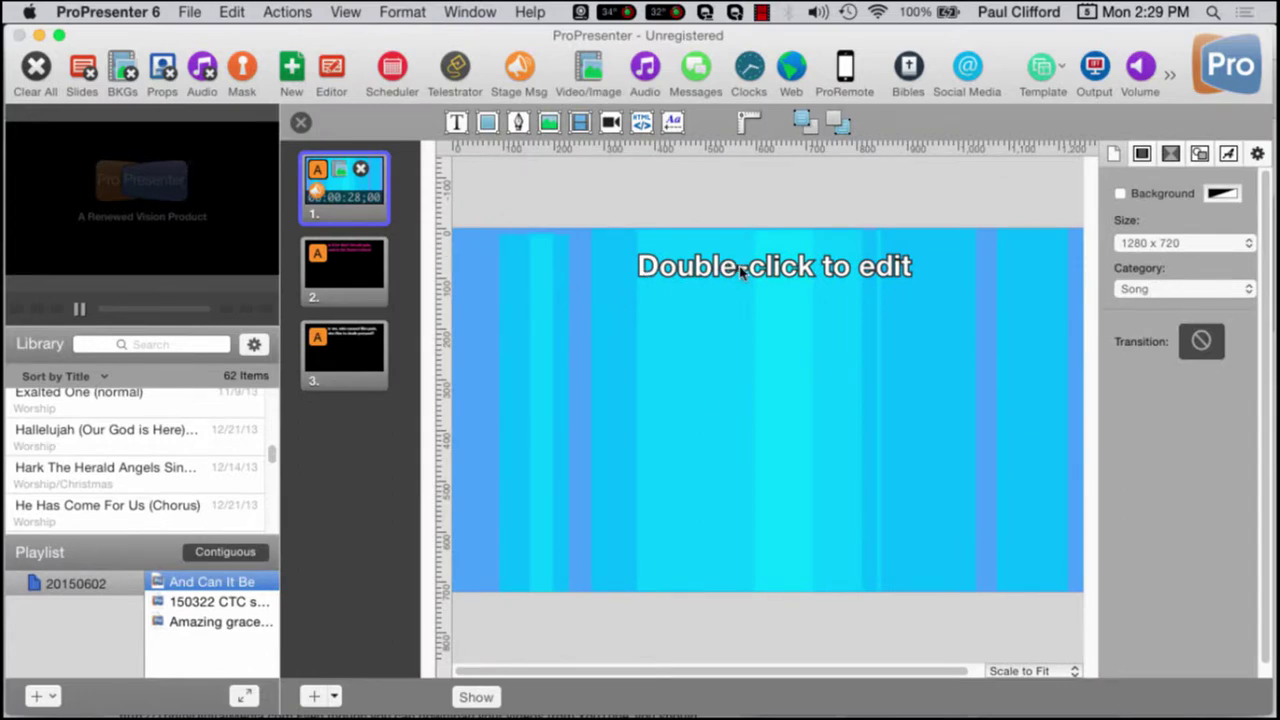
mouse_move(729, 263)
mouse_down()
mouse_move(742, 271)
mouse_move(745, 345)
mouse_move(692, 352)
mouse_move(765, 340)
mouse_move(741, 330)
mouse_move(737, 409)
mouse_move(743, 278)
mouse_up()
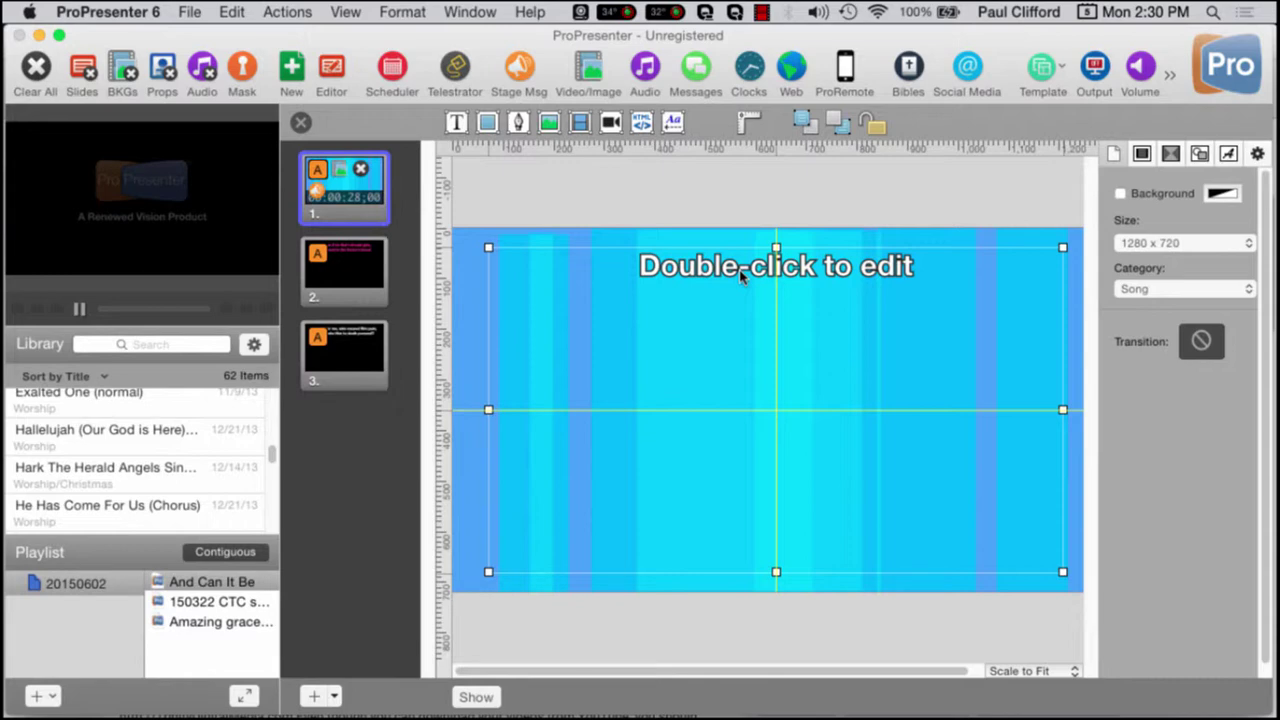
Shorten the title box from the bottom, move it lower, and narrow it from the right
drag(741, 277, 741, 277)
drag(776, 569, 776, 356)
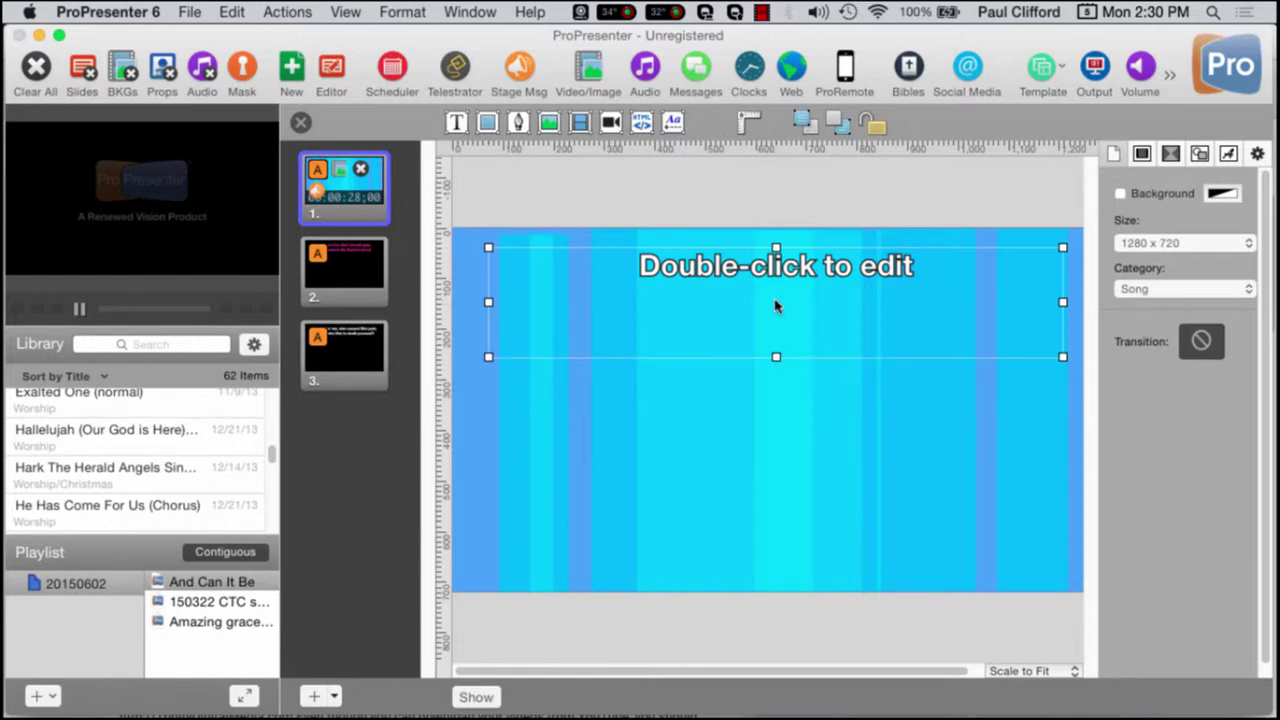
drag(776, 306, 773, 413)
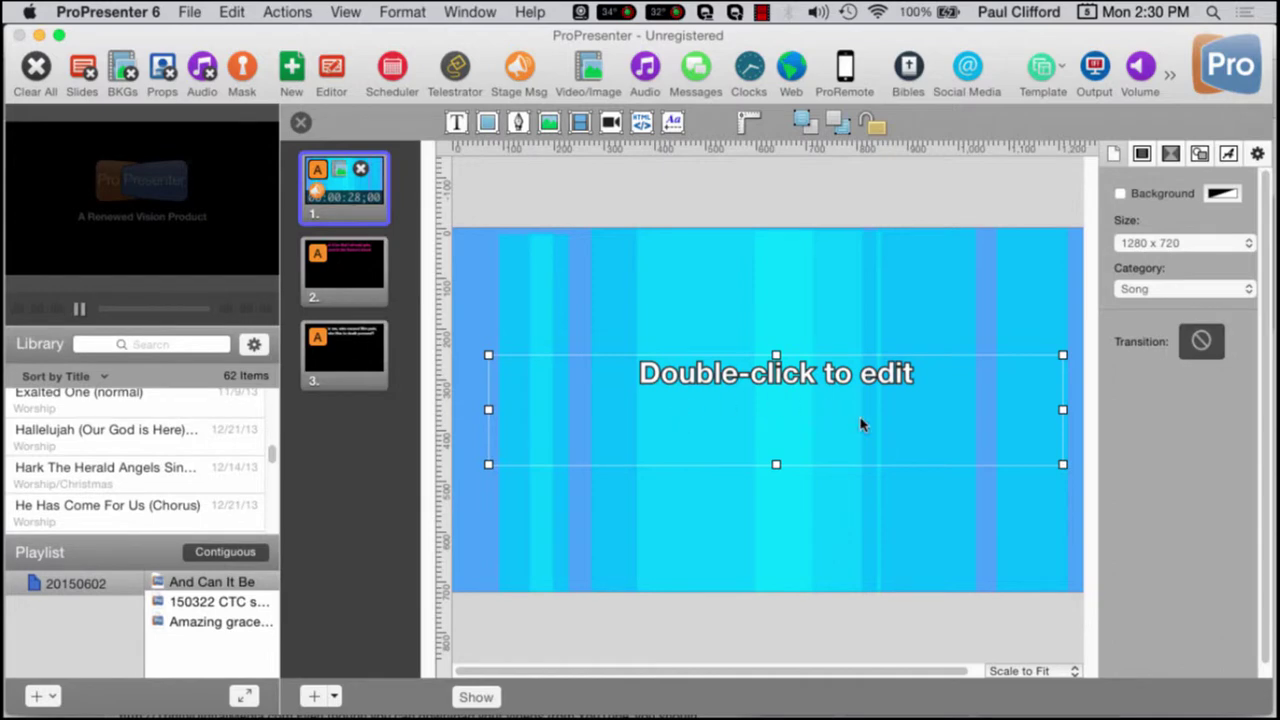
drag(1063, 409, 754, 346)
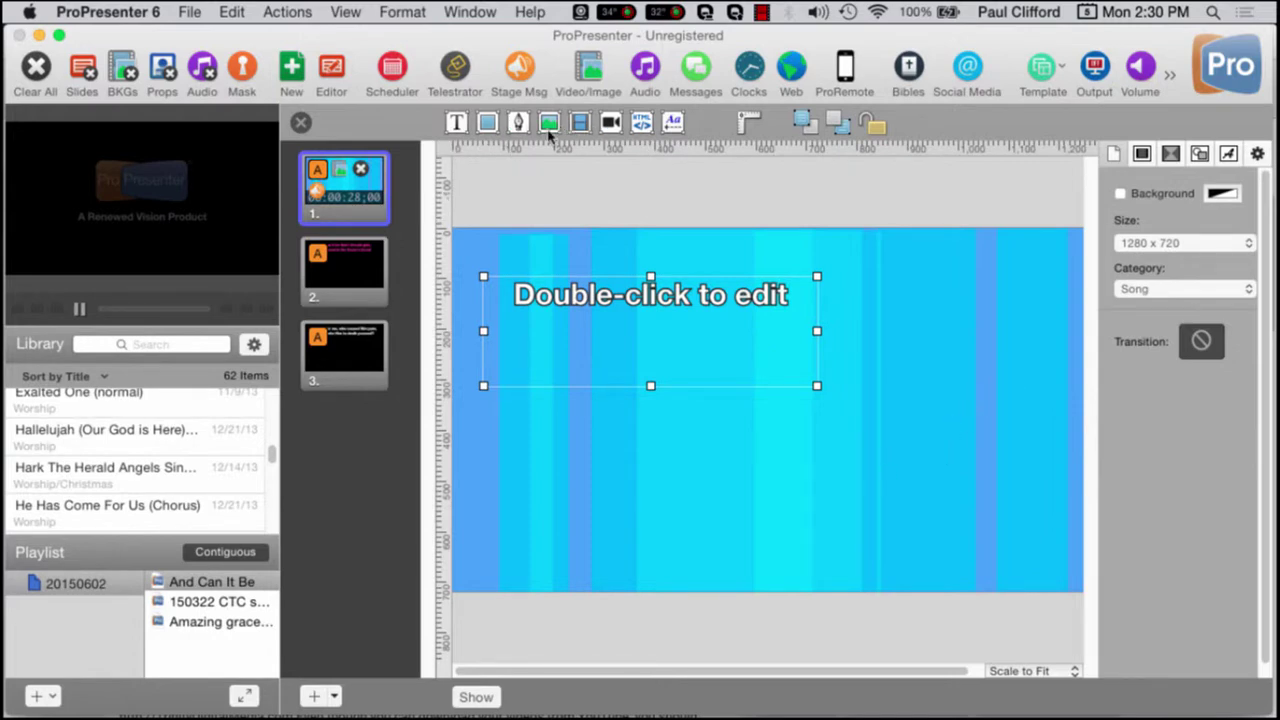
Add a new text box and position it right of centre on the slide
click(455, 122)
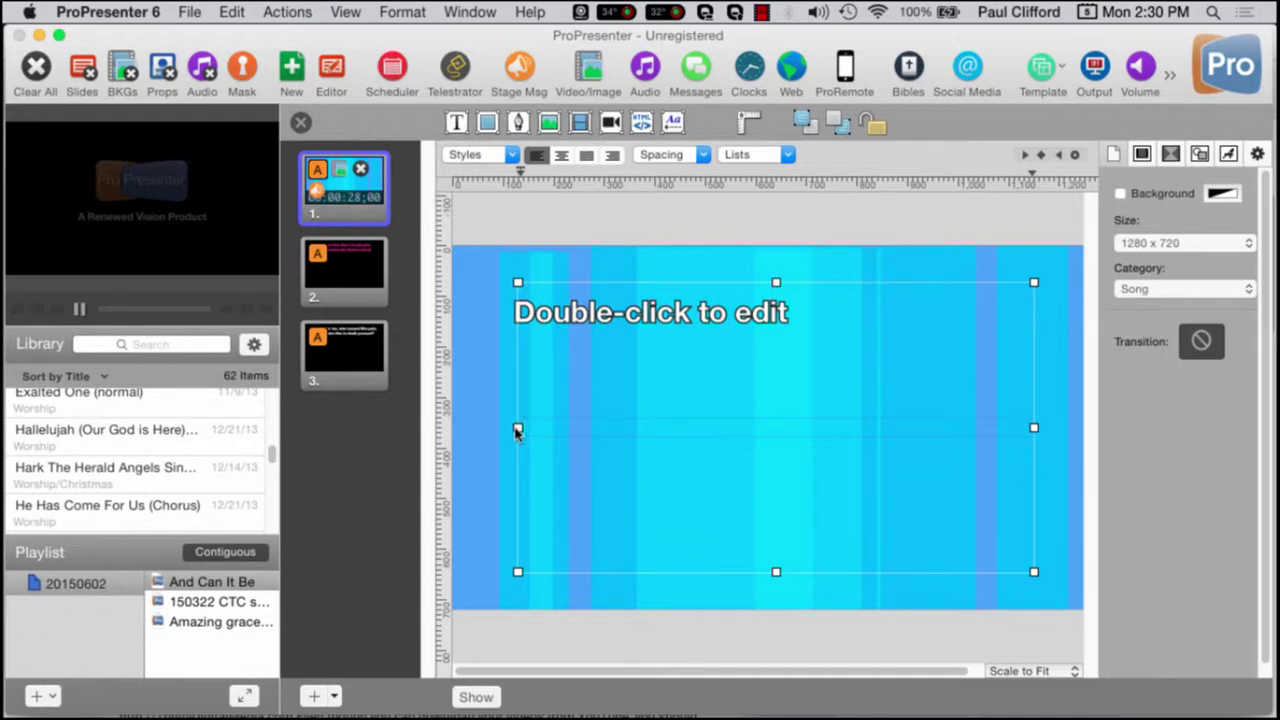
click(517, 430)
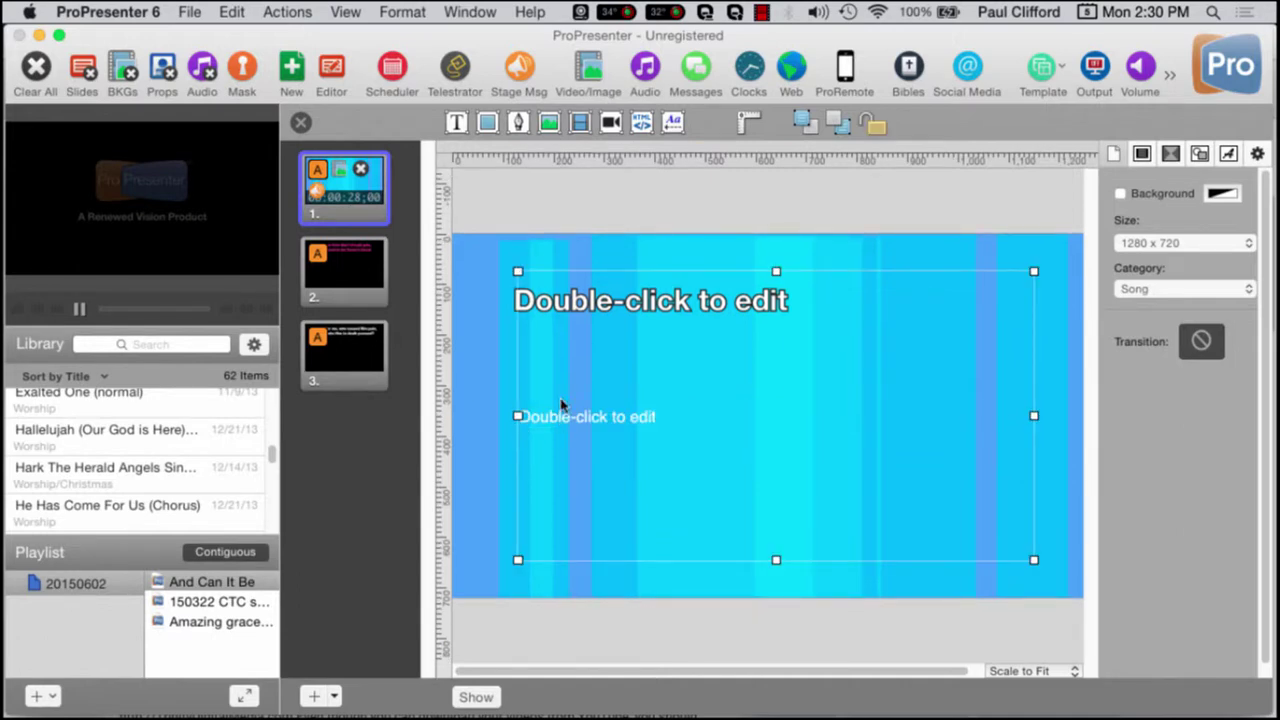
drag(662, 366, 754, 372)
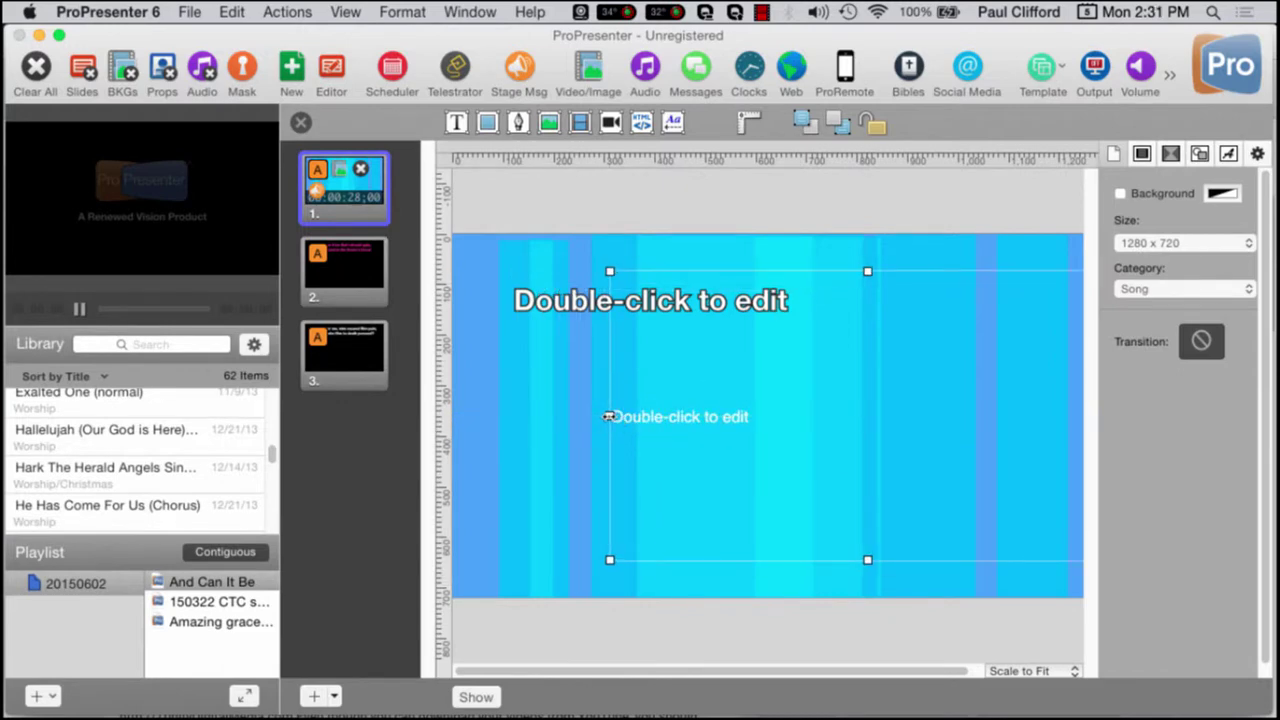
drag(612, 417, 1033, 414)
drag(1016, 371, 893, 378)
Nudge the small text box slightly right, checking it against the title box
click(741, 309)
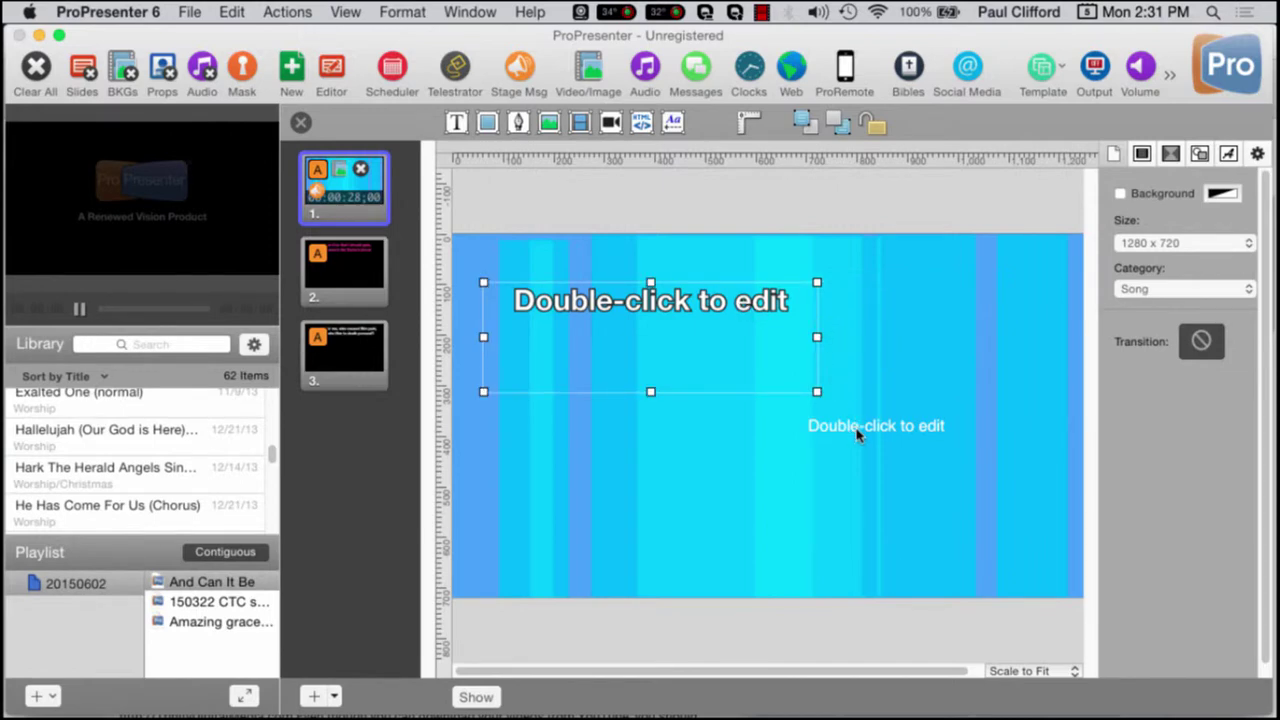
drag(862, 429, 882, 436)
click(658, 316)
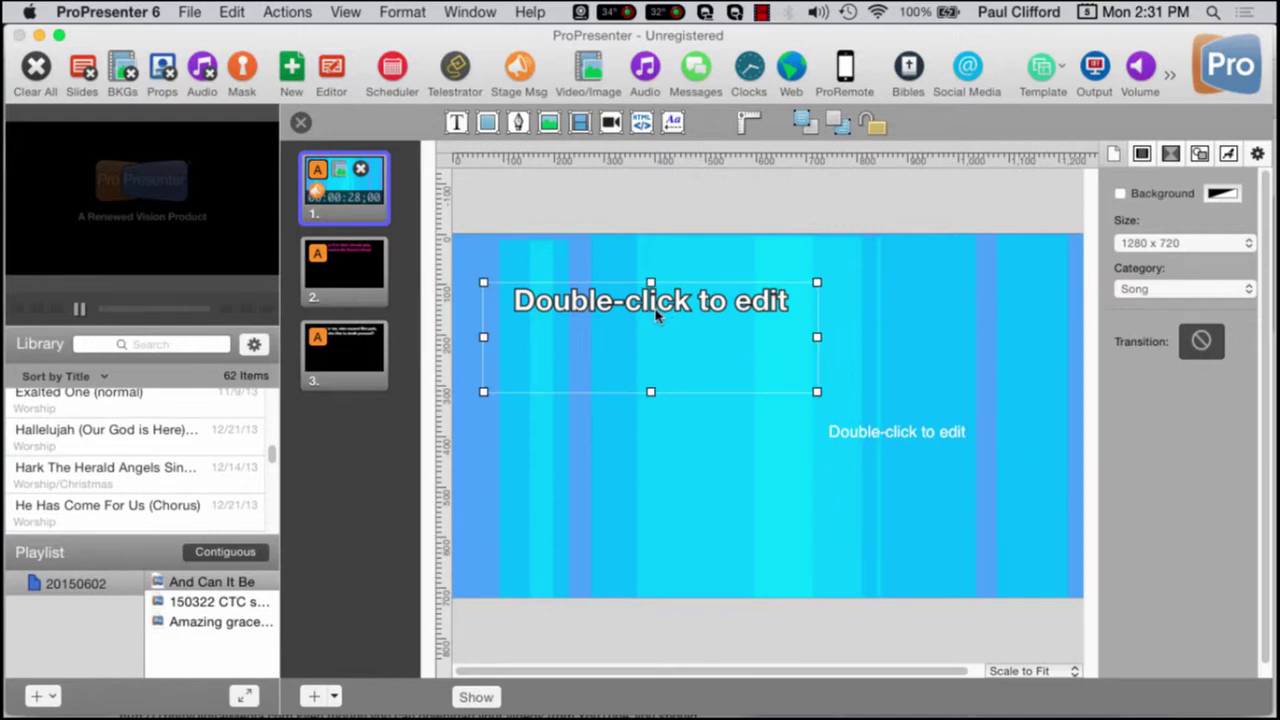
click(876, 436)
click(757, 328)
click(873, 434)
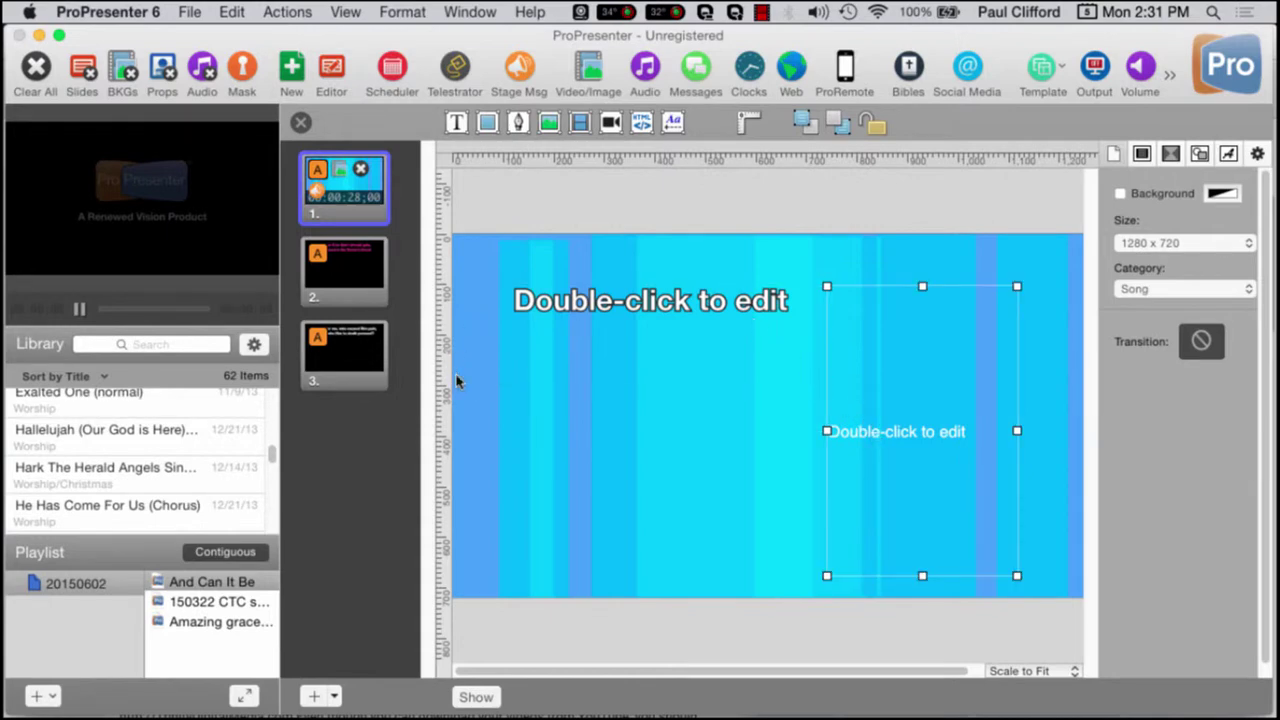
Drag a vertical guide onto the slide, then nudge the title box right and align the small box to the guide
mouse_move(443, 380)
mouse_down()
mouse_move(491, 374)
mouse_move(451, 371)
mouse_up()
click(675, 310)
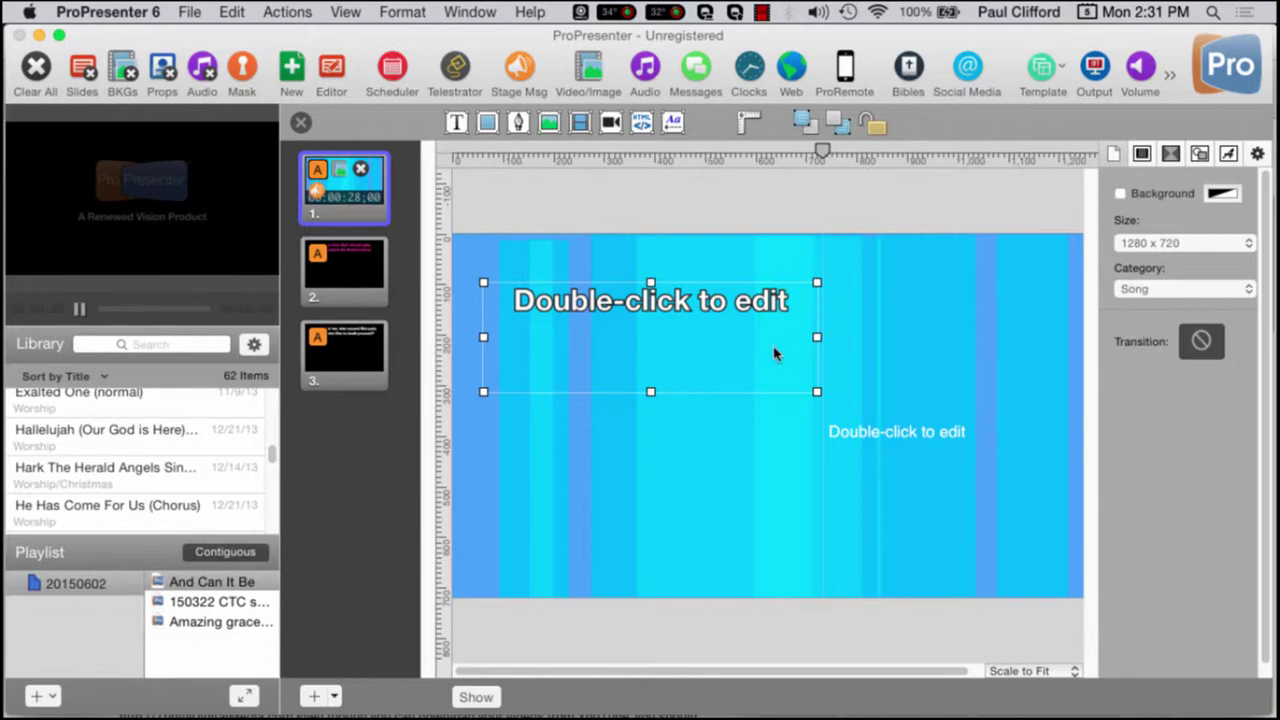
drag(775, 355, 780, 356)
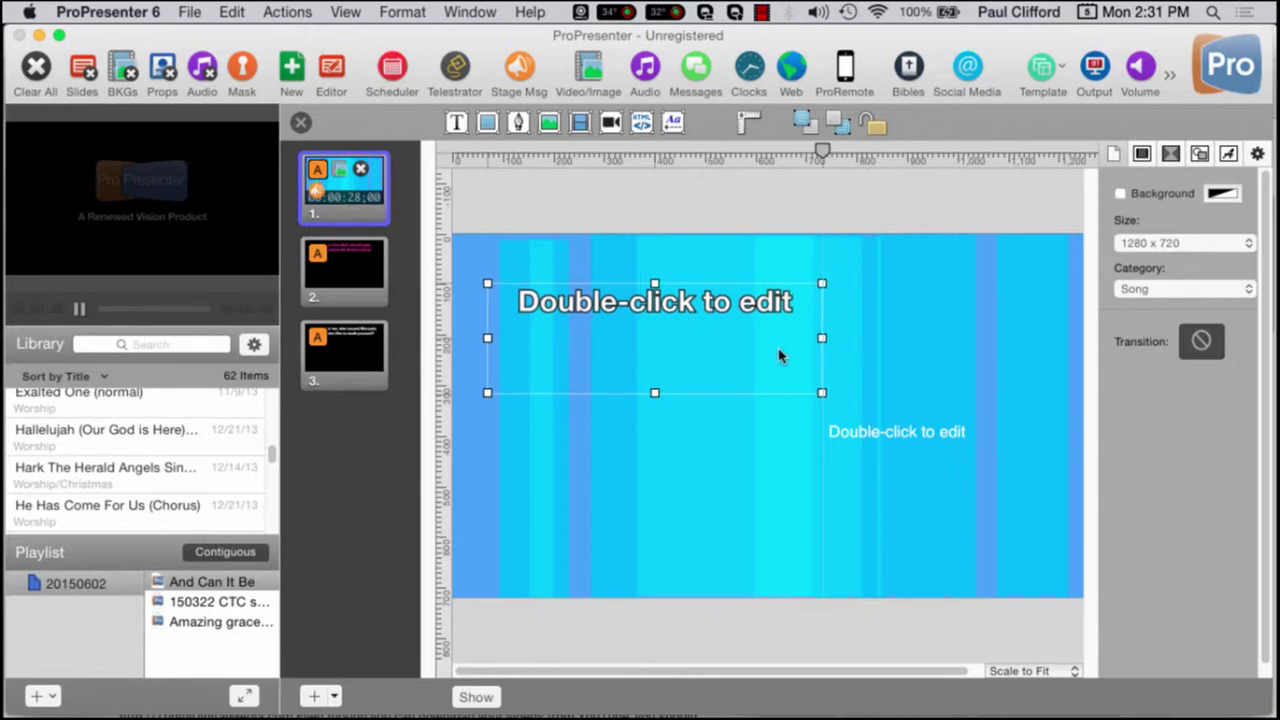
click(891, 431)
drag(891, 431, 887, 430)
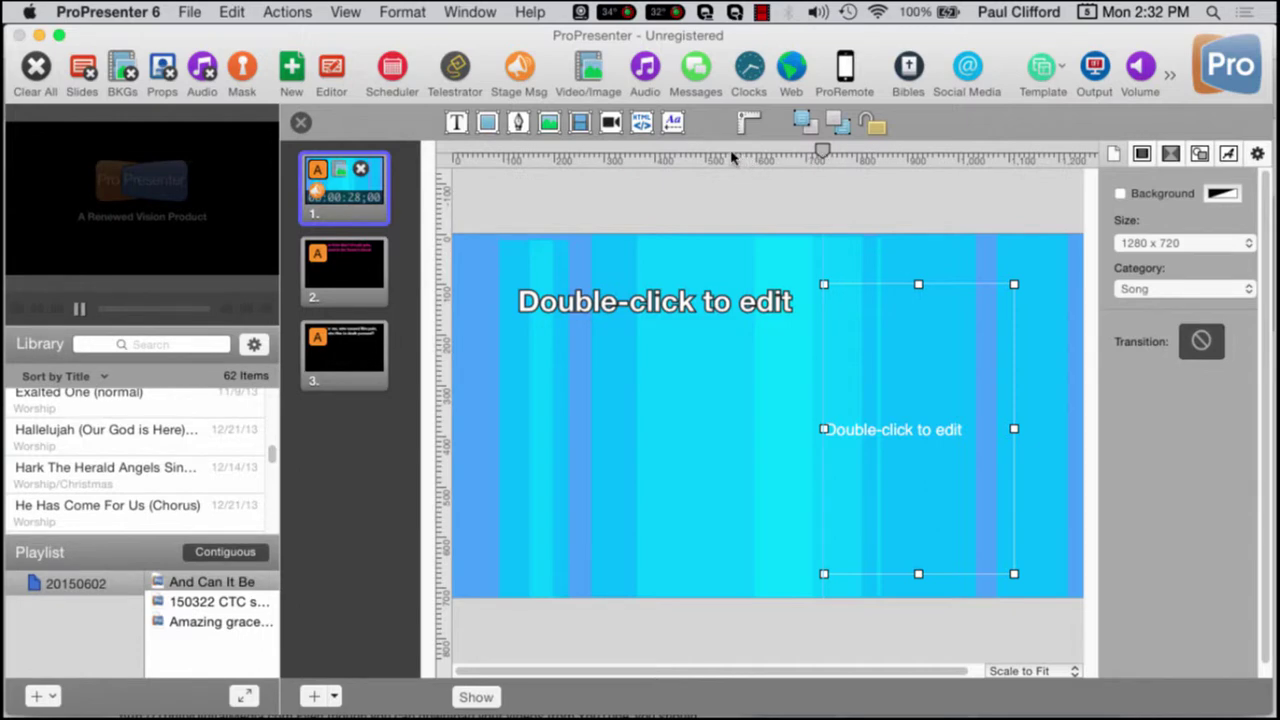
Drag the vertical guide left toward the middle of the slide and fine-tune its position
mouse_move(822, 150)
mouse_down()
mouse_move(843, 150)
mouse_move(699, 160)
mouse_up()
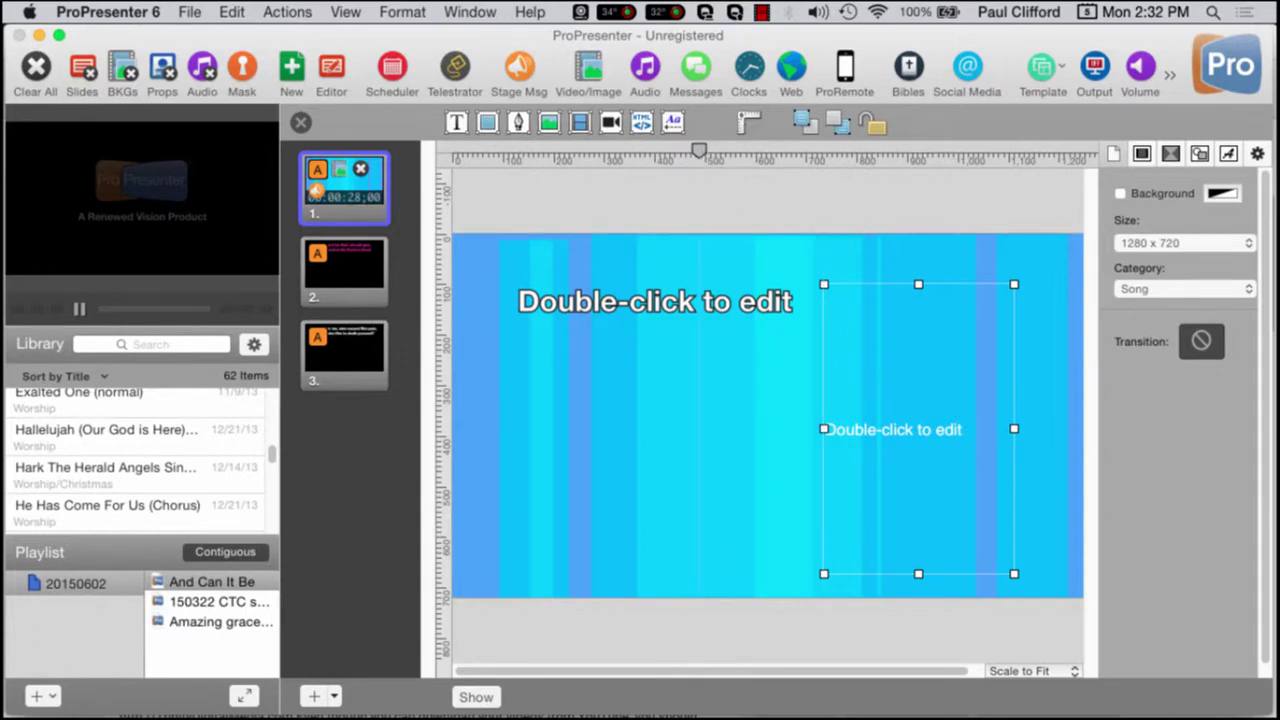
drag(699, 151, 709, 155)
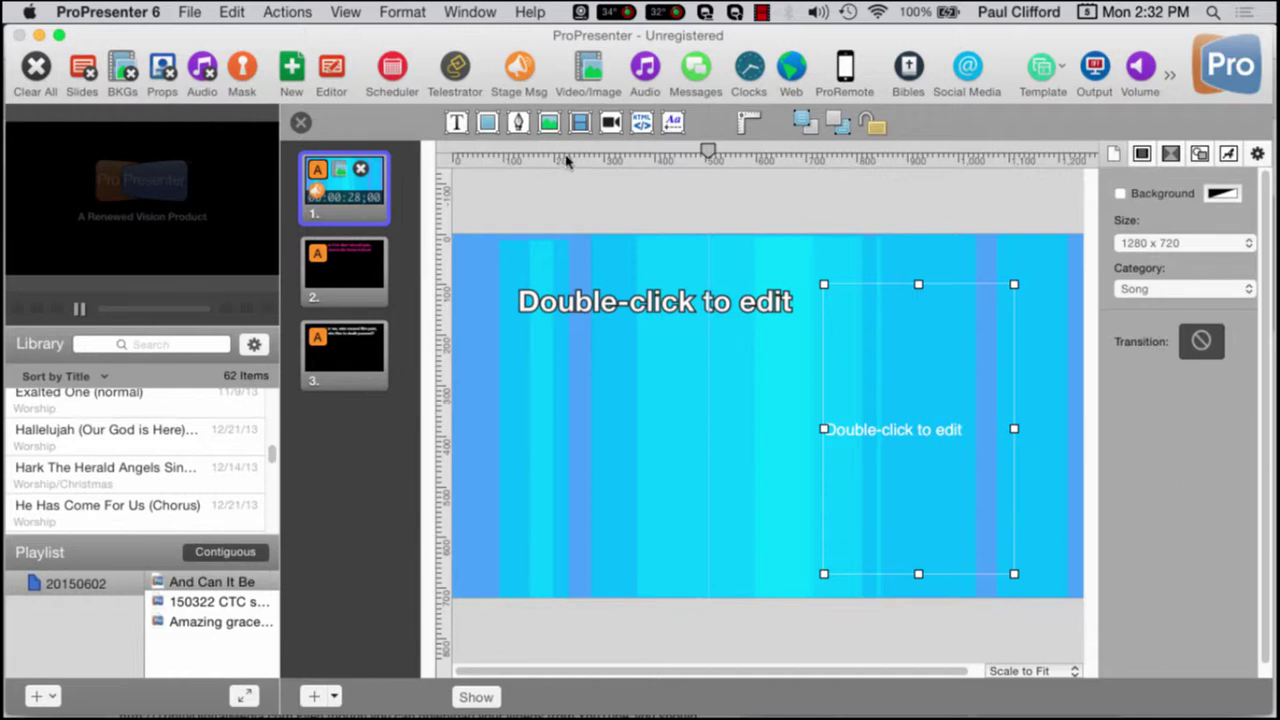
Drag three horizontal guides onto the slide and raise the lowest one slightly
mouse_move(566, 162)
mouse_down()
mouse_move(580, 164)
mouse_move(593, 423)
mouse_up()
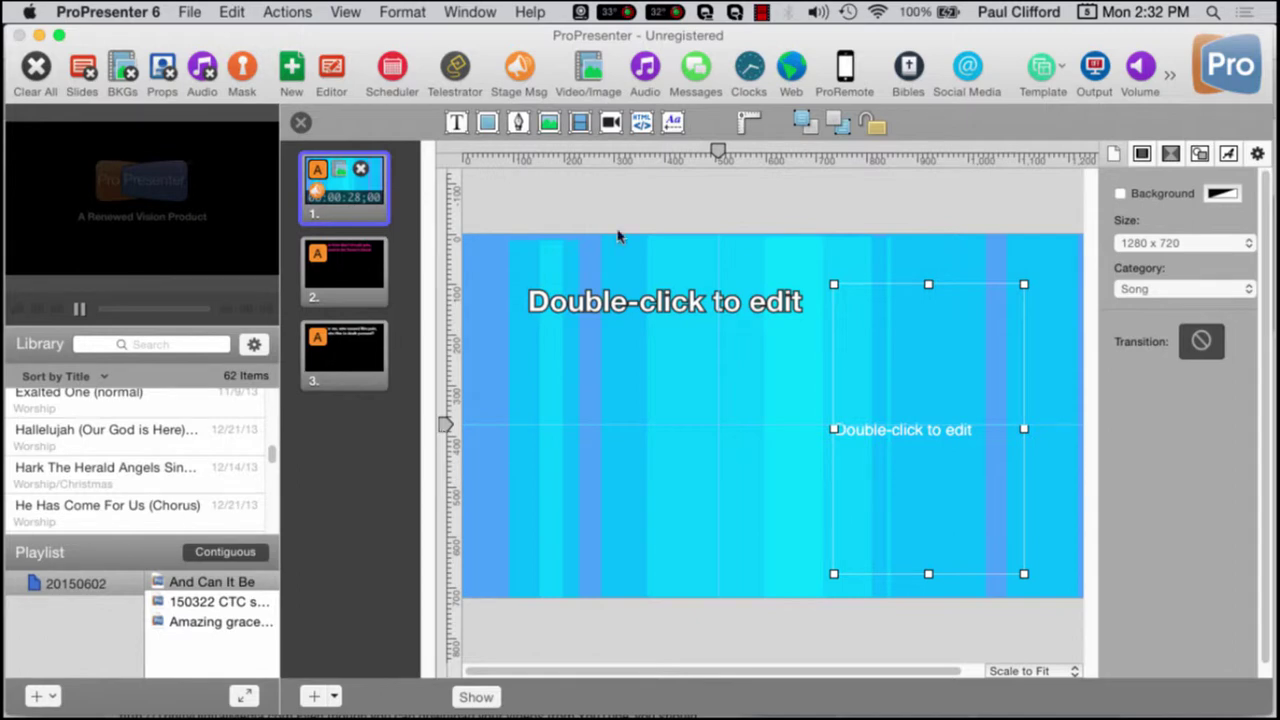
drag(630, 158, 618, 340)
drag(610, 160, 594, 548)
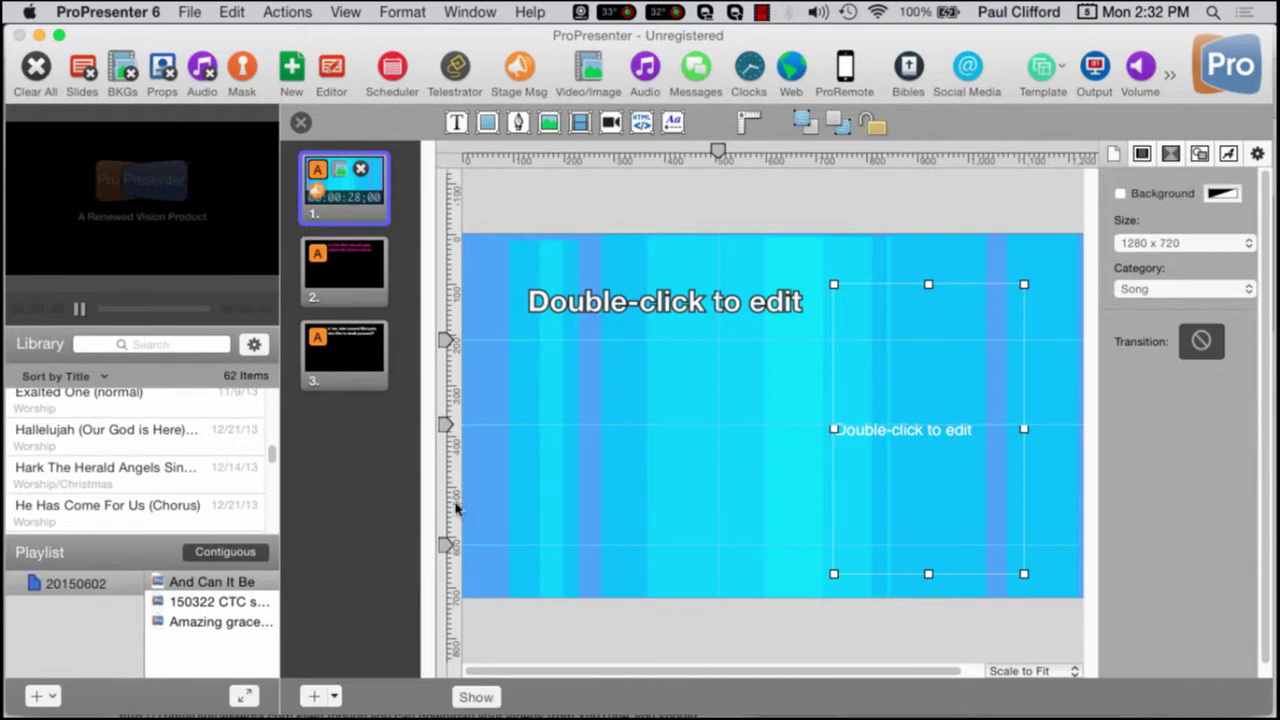
drag(445, 545, 446, 493)
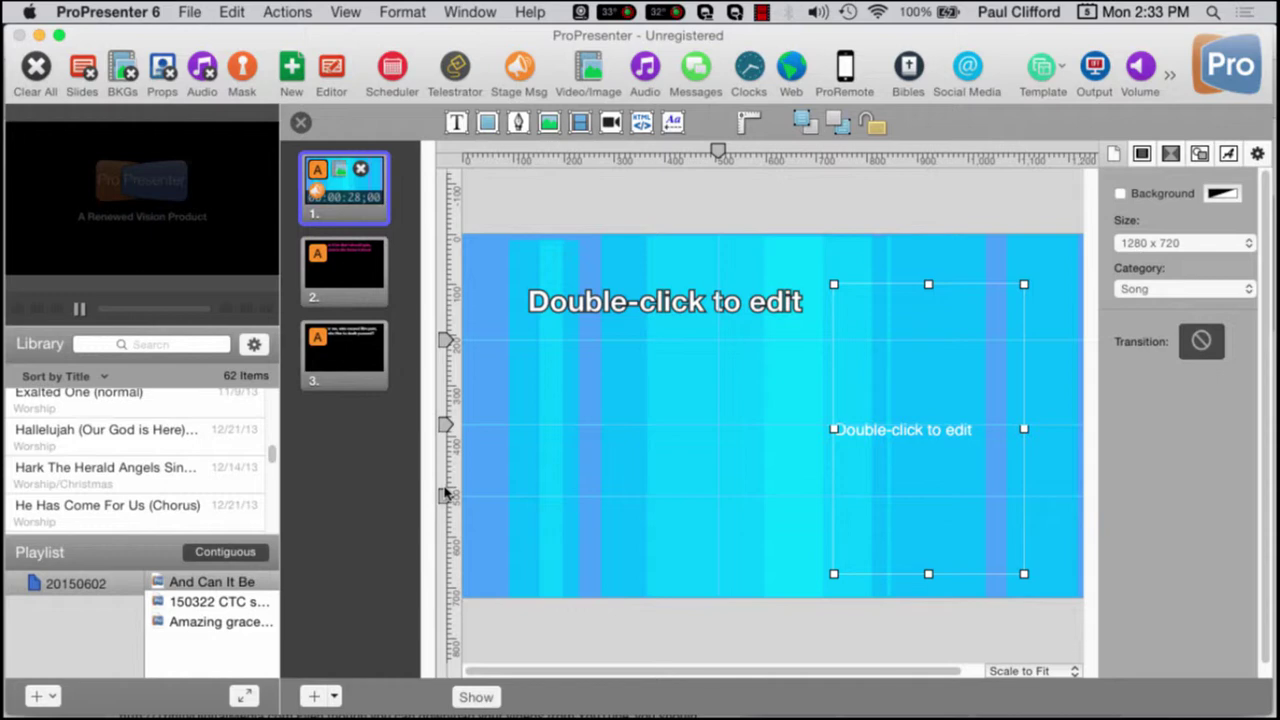
Fine-tune the lower horizontal guide, remove the middle one, and move one up to the upper third
drag(446, 493, 446, 495)
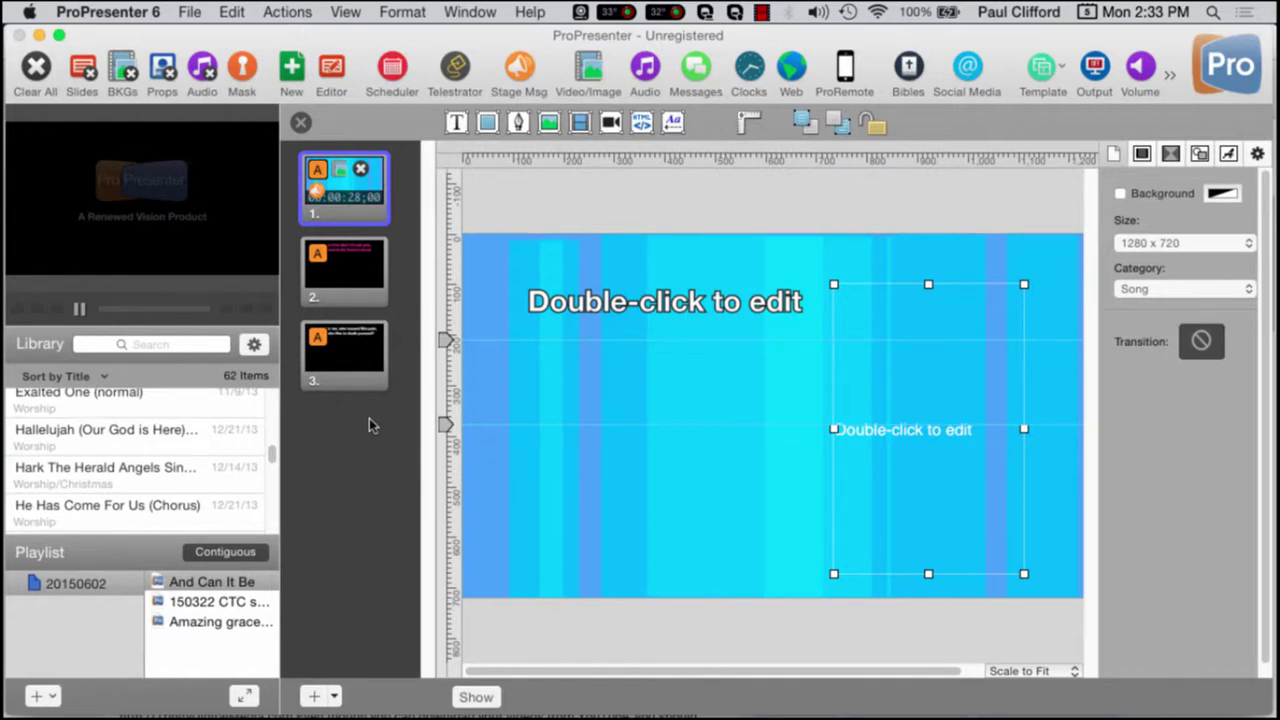
mouse_move(443, 342)
drag(413, 346, 405, 350)
mouse_move(445, 424)
mouse_down()
mouse_move(446, 288)
mouse_move(446, 317)
mouse_up()
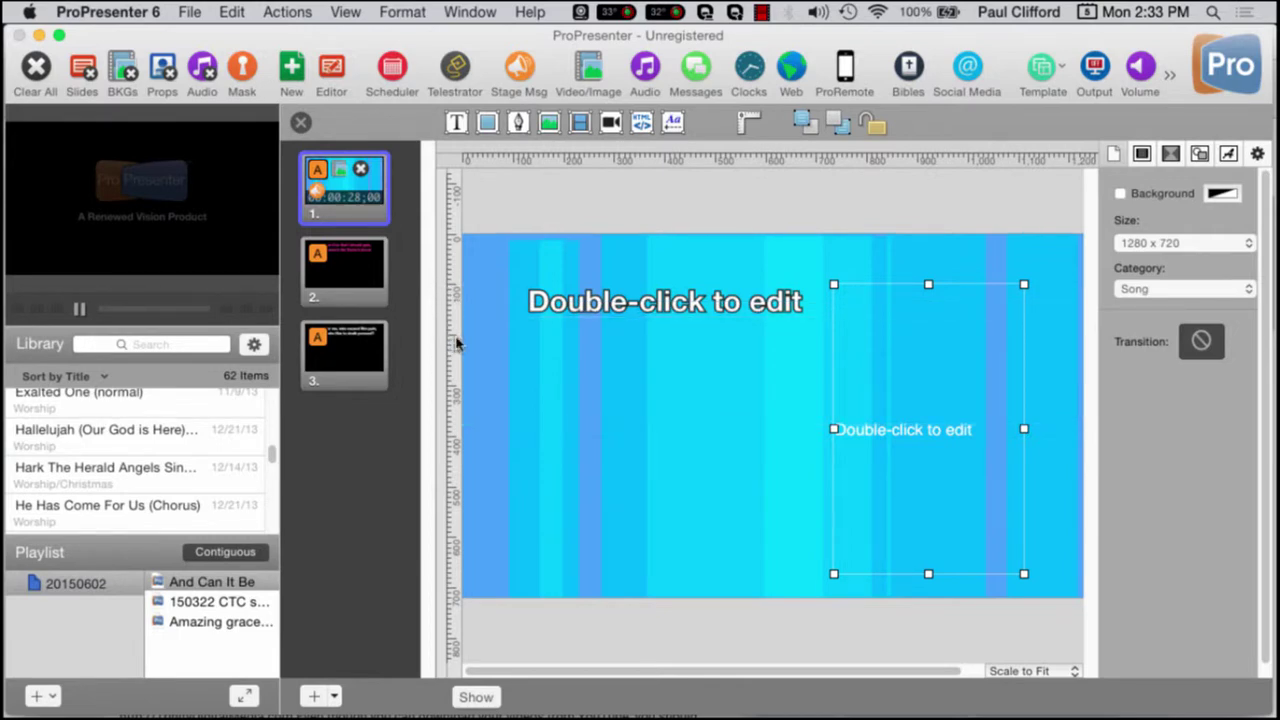
Add two new horizontal guides and a second vertical guide toward the right side
drag(485, 160, 478, 371)
drag(488, 160, 463, 492)
mouse_move(452, 246)
mouse_down()
mouse_move(654, 262)
mouse_move(638, 260)
mouse_move(640, 241)
mouse_up()
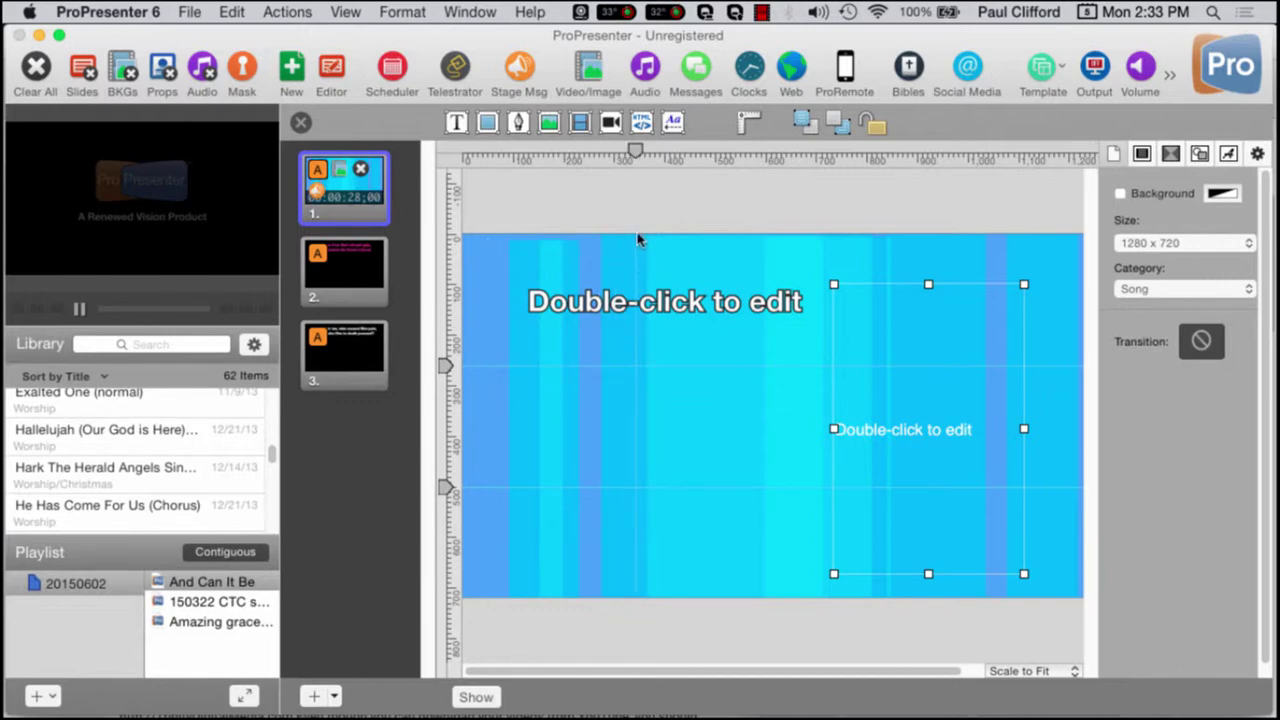
click(913, 219)
Clear all cues from slide 1 to remove the blue background video, then reselect it
right_click(378, 193)
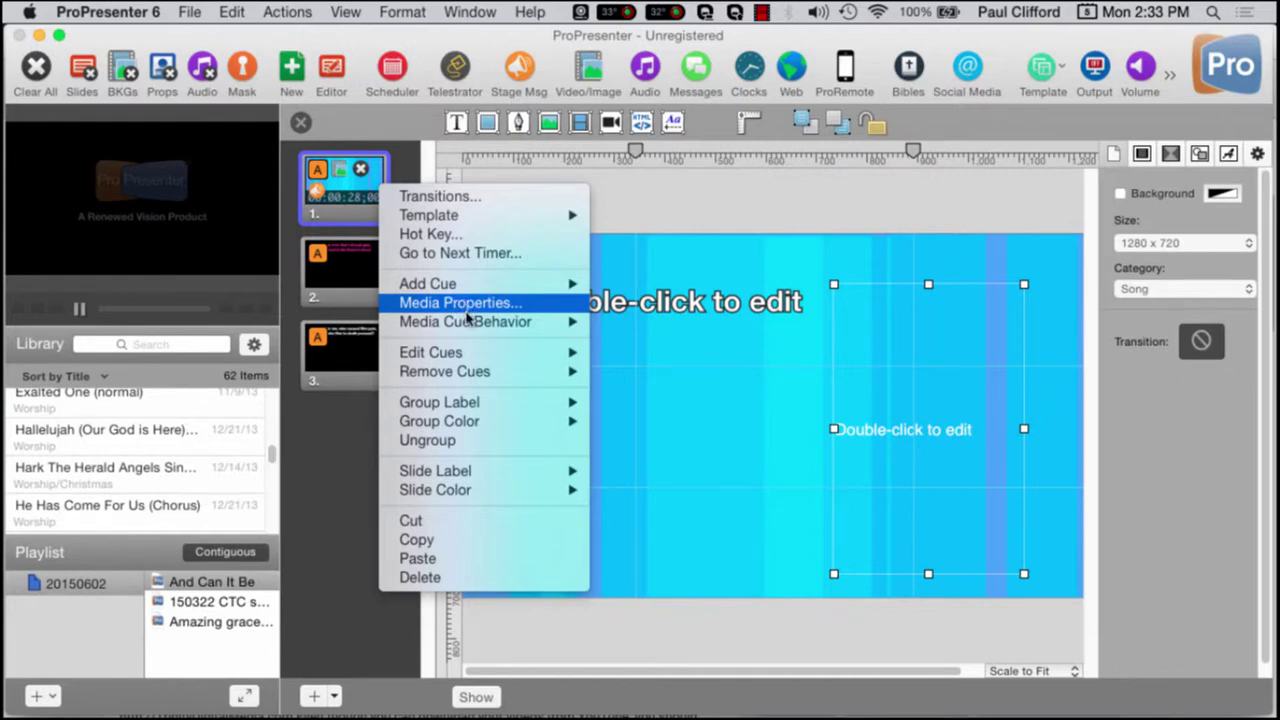
mouse_move(470, 373)
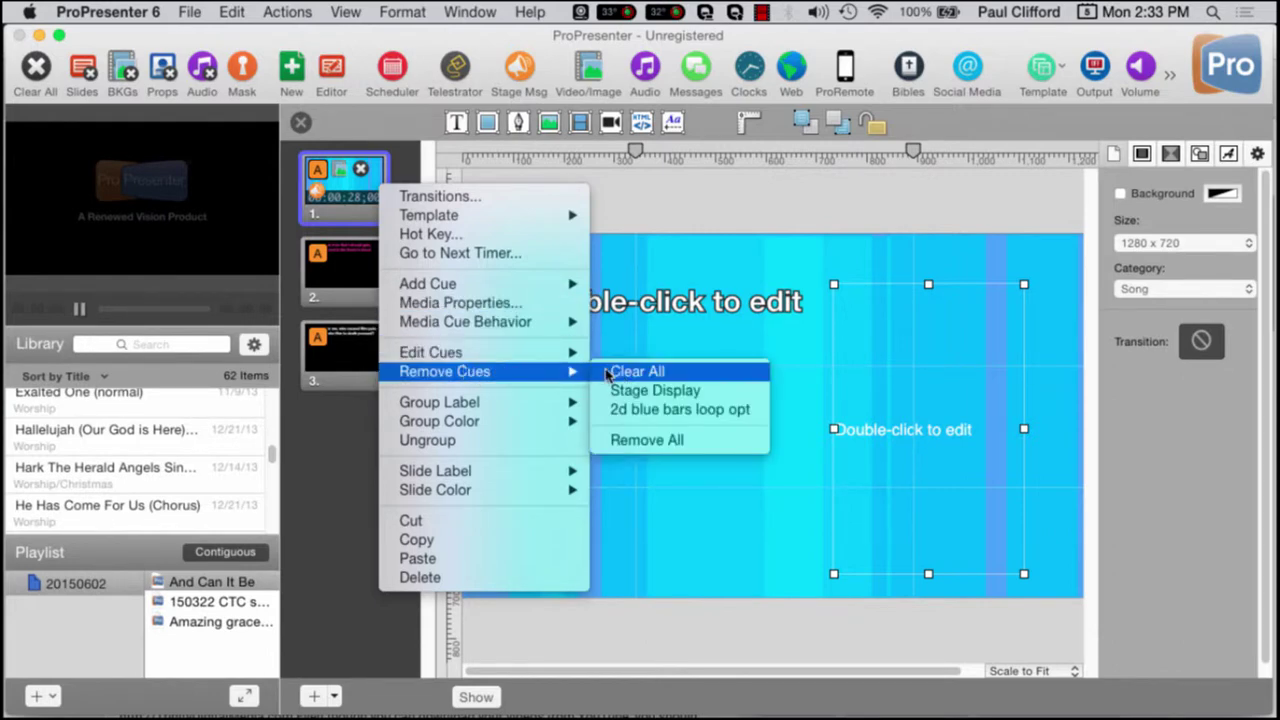
click(649, 410)
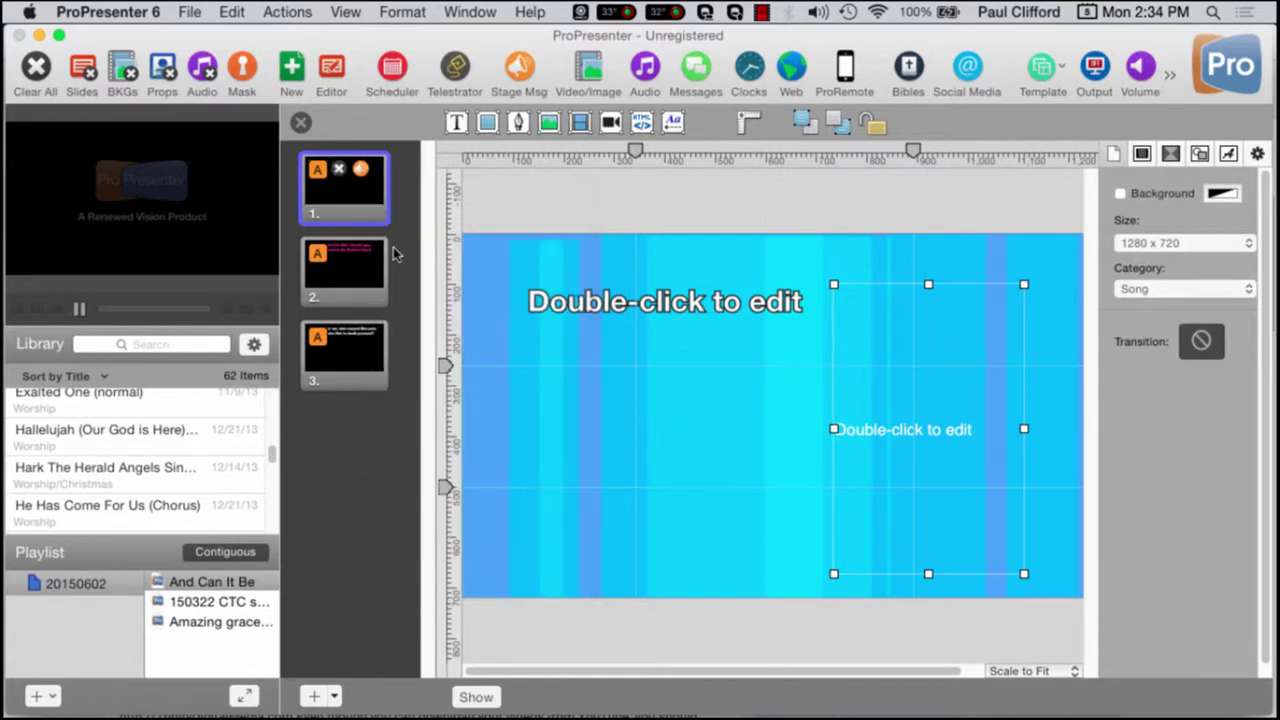
click(348, 280)
click(343, 181)
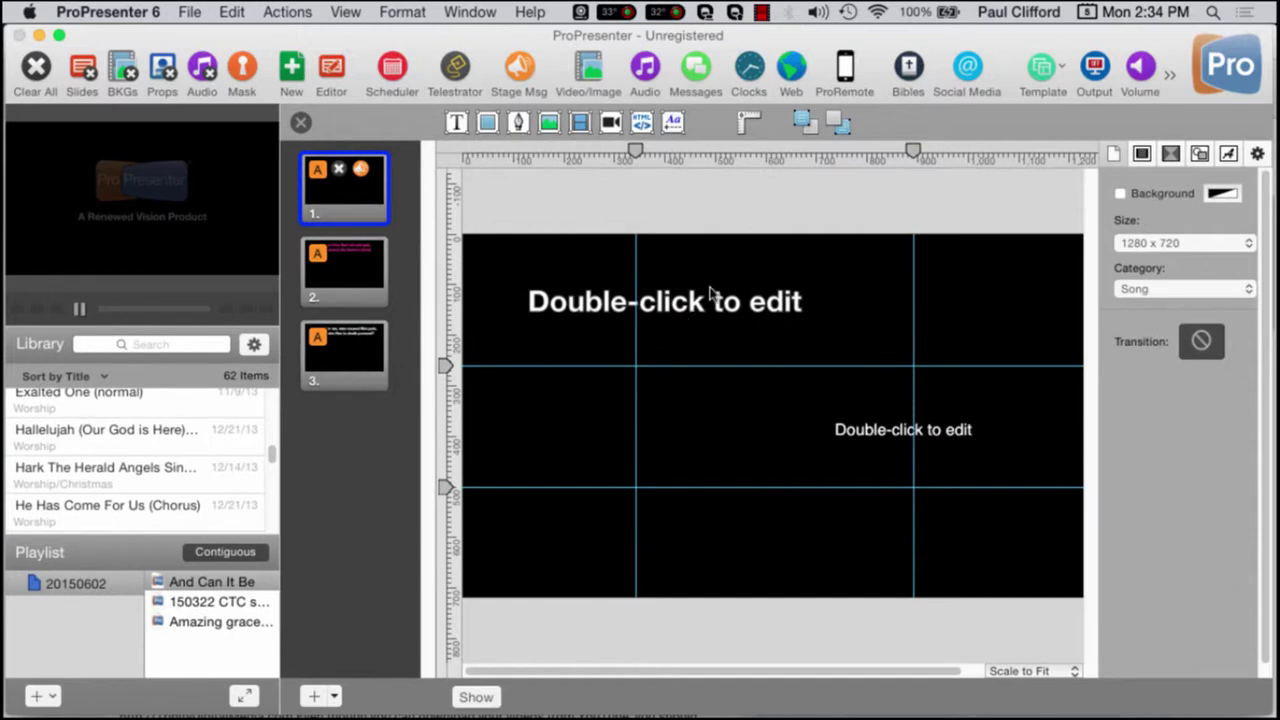
Shift the left vertical guide right and the right guide left to 848.78 px
drag(637, 152, 678, 152)
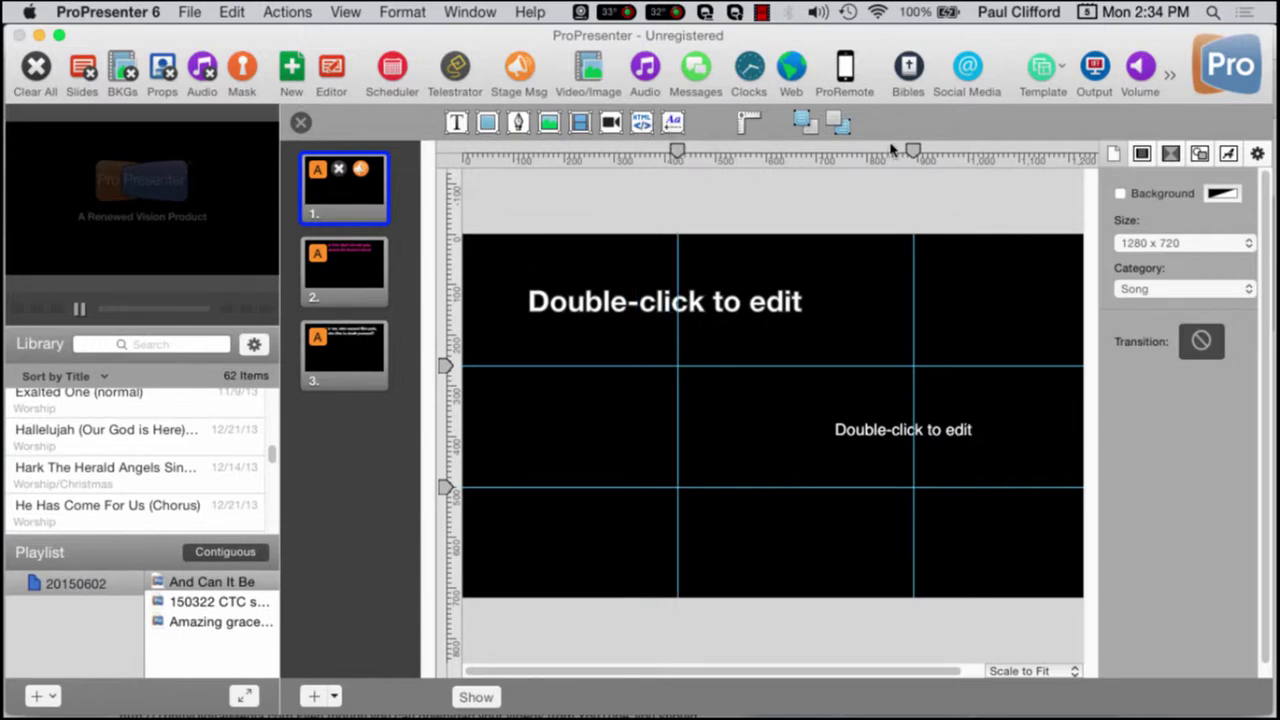
drag(913, 151, 891, 154)
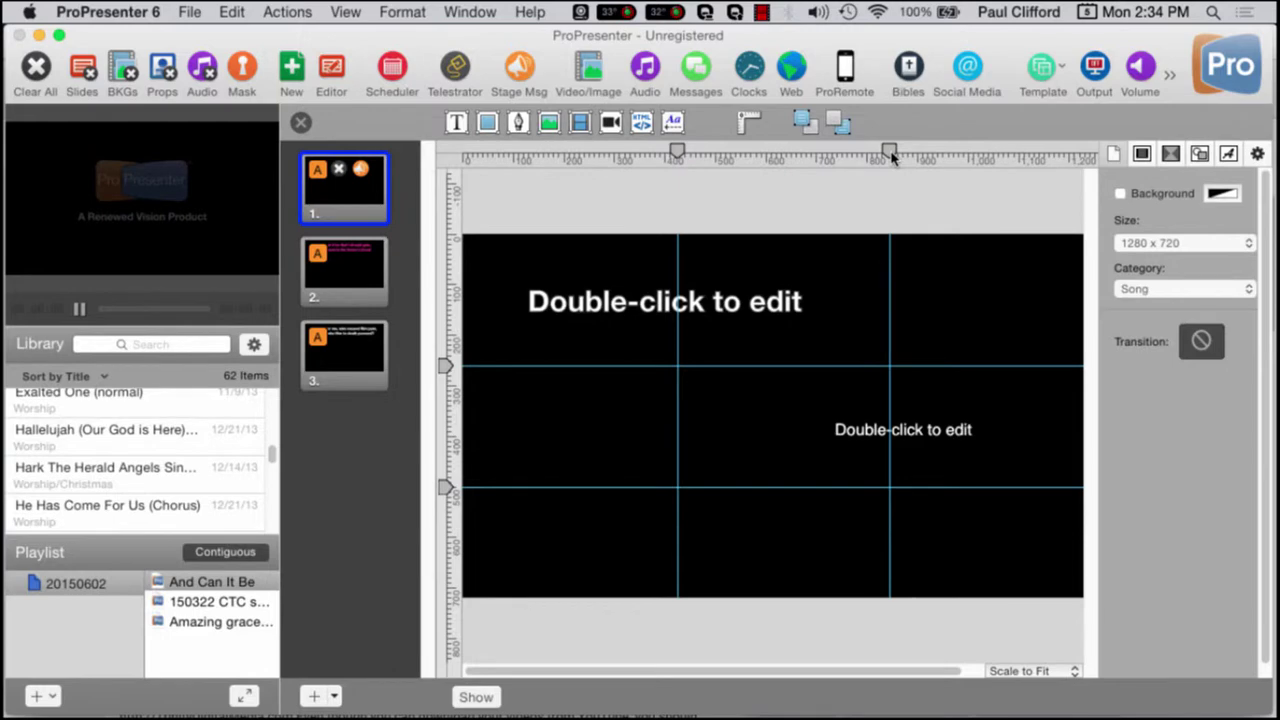